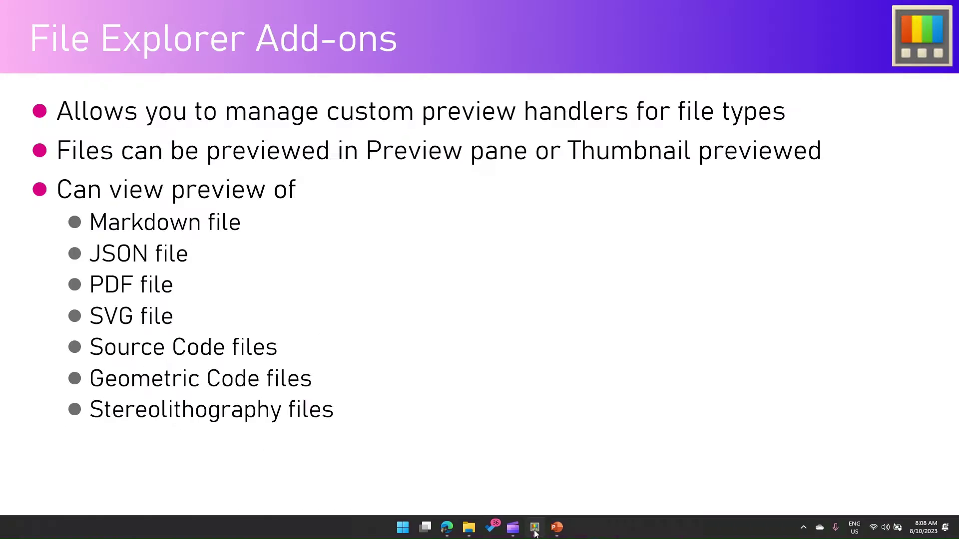
Open PowerToys Settings on File Explorer add-ons, scrolled to the top showing all Preview Pane handlers.
click(535, 530)
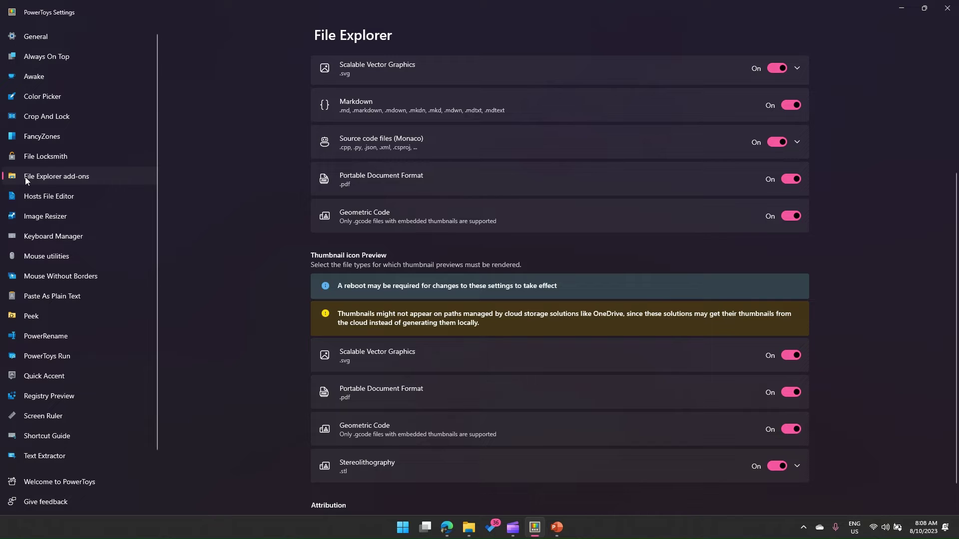
scroll(559, 285, up, 3)
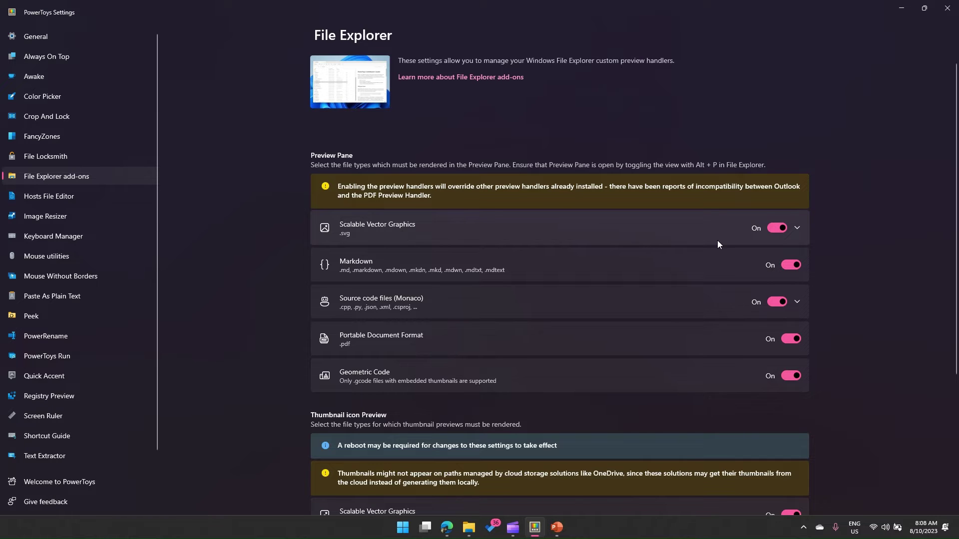
click(797, 228)
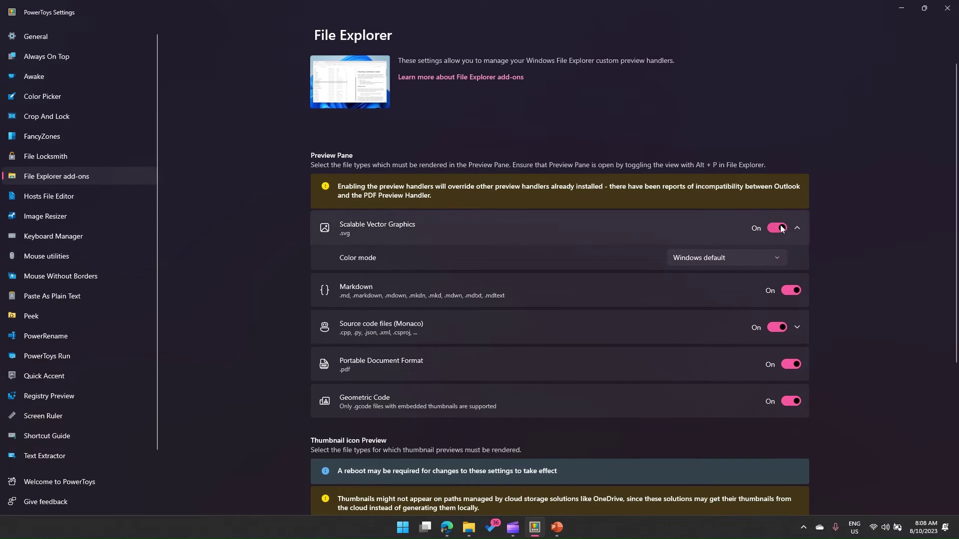
click(754, 258)
click(753, 258)
click(753, 257)
click(753, 257)
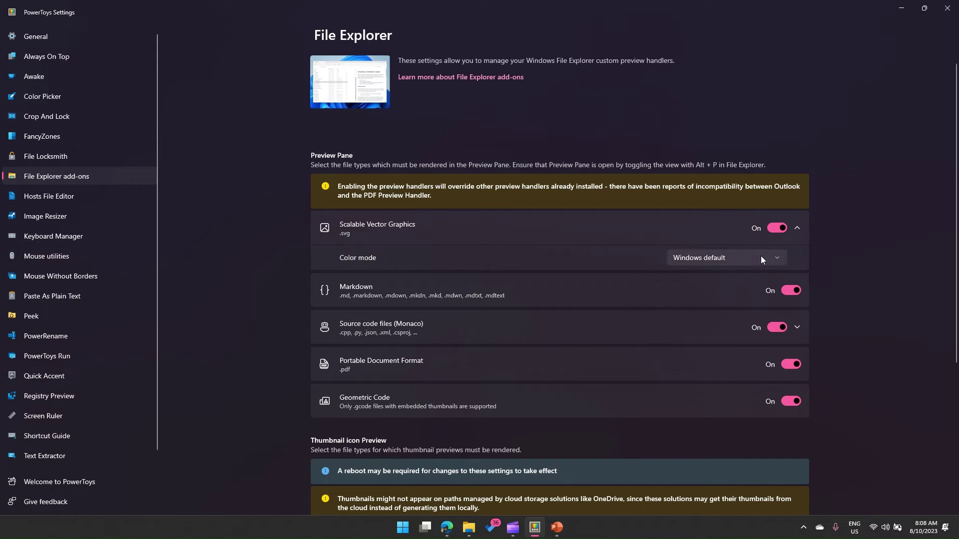
click(797, 228)
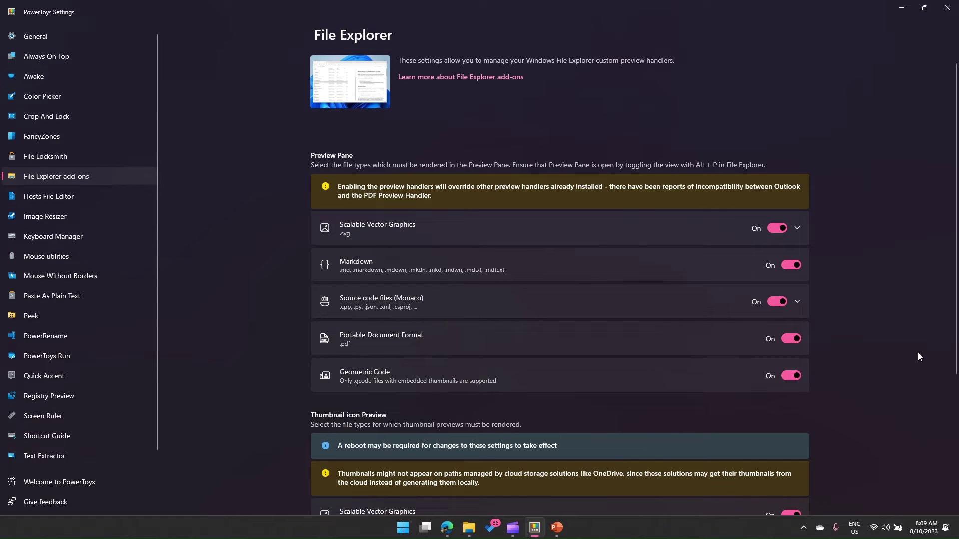
scroll(955, 353, down, 1)
scroll(956, 353, down, 5)
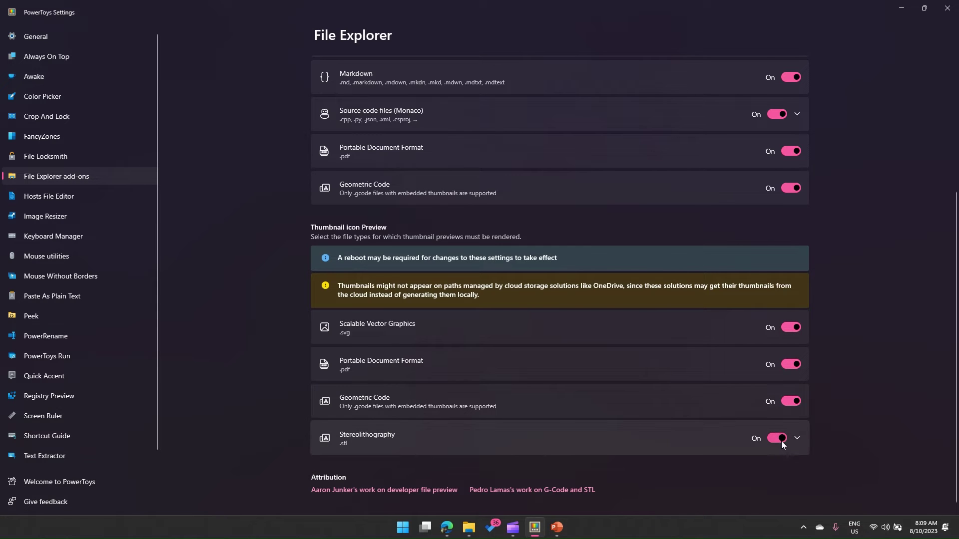
scroll(944, 405, up, 1)
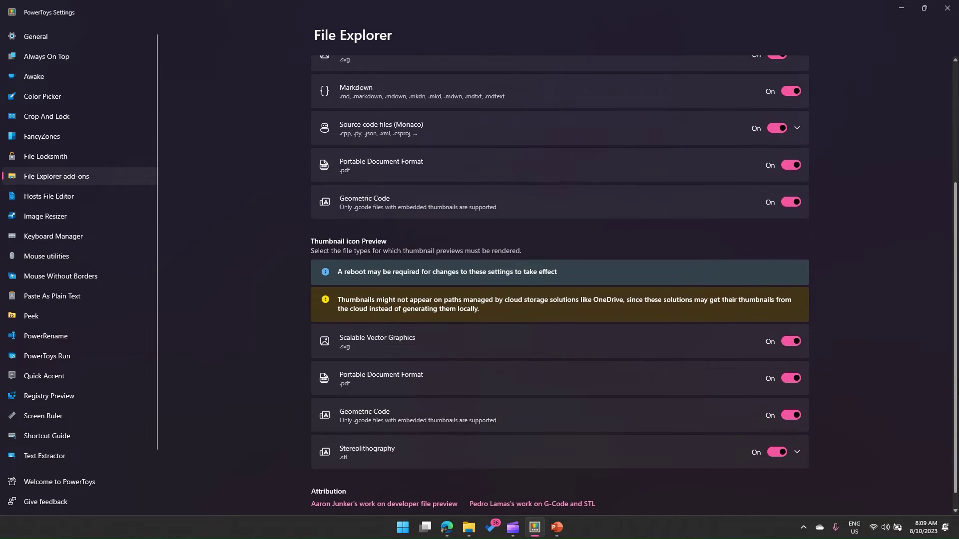
scroll(559, 282, up, 2)
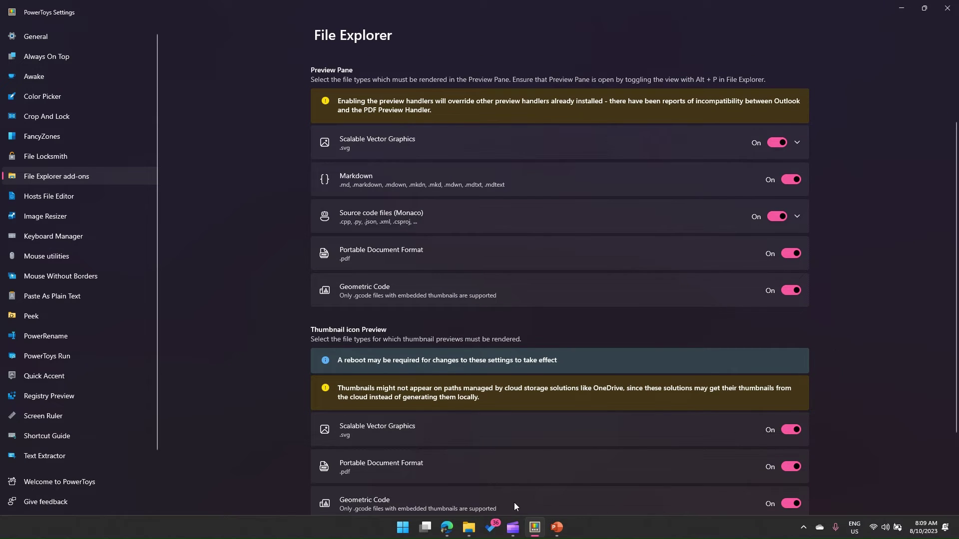
Bring File Explorer up on the SAMPLE FILES Documents folder, preview pane off and nothing selected.
click(471, 528)
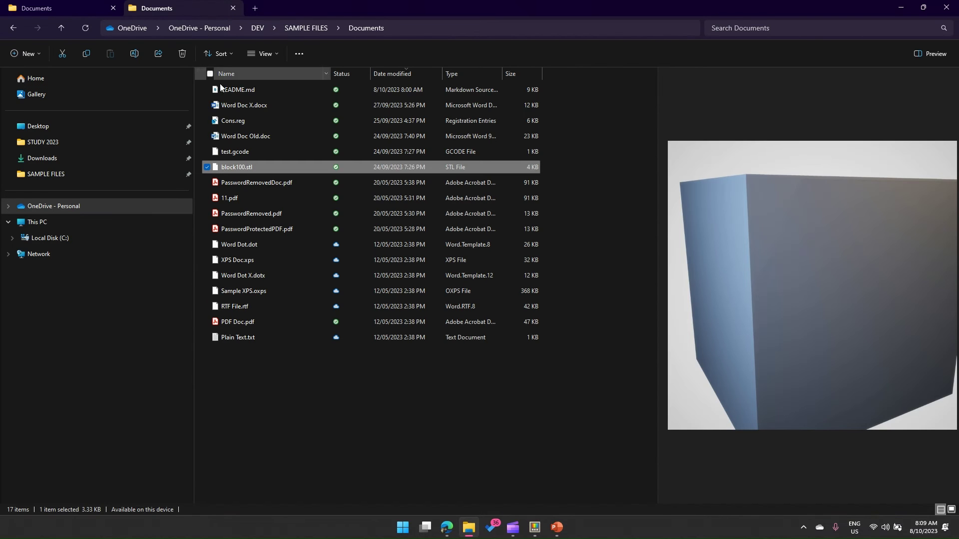
click(244, 104)
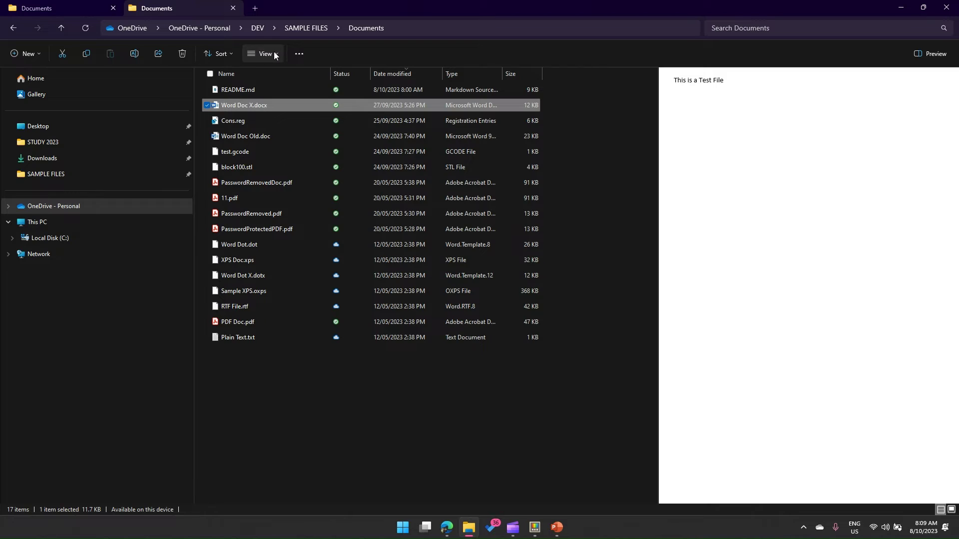
click(277, 54)
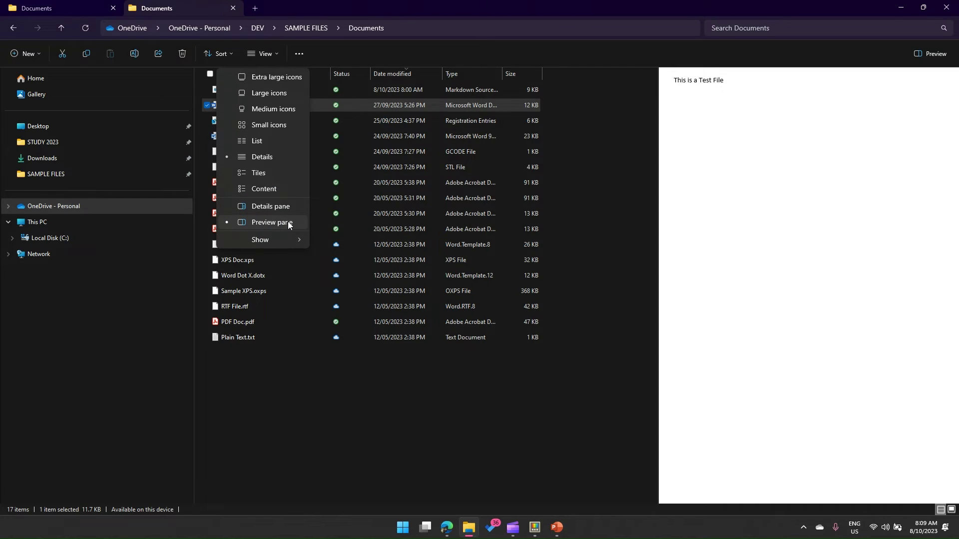
key(Escape)
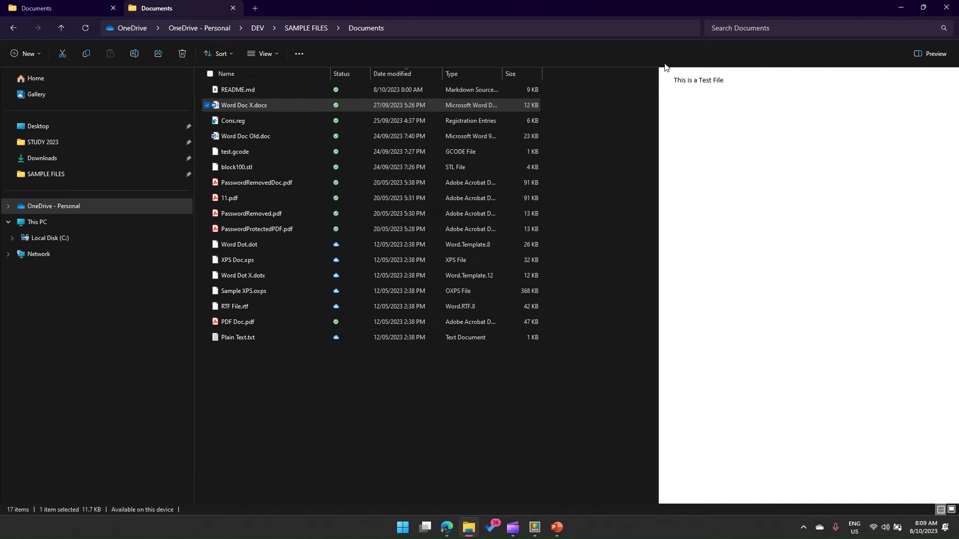
click(930, 54)
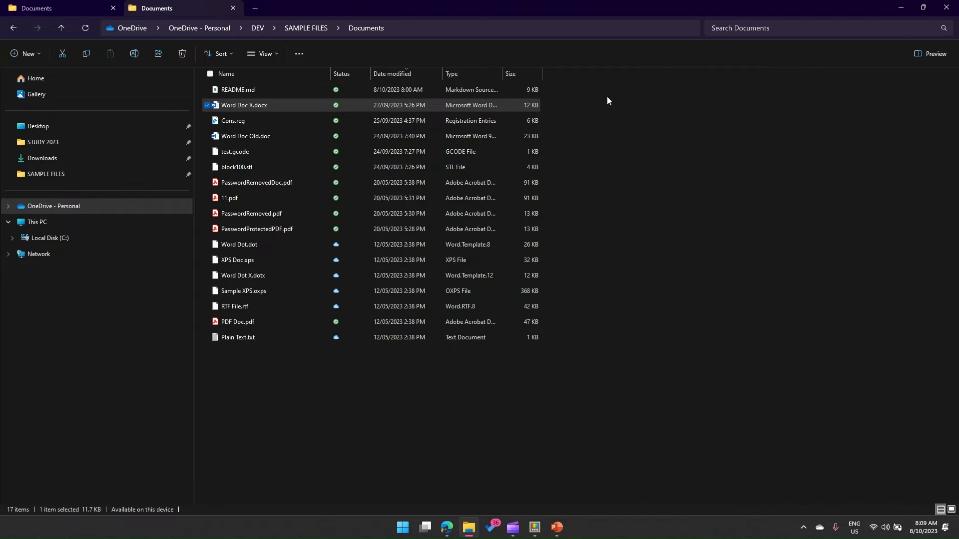
click(428, 389)
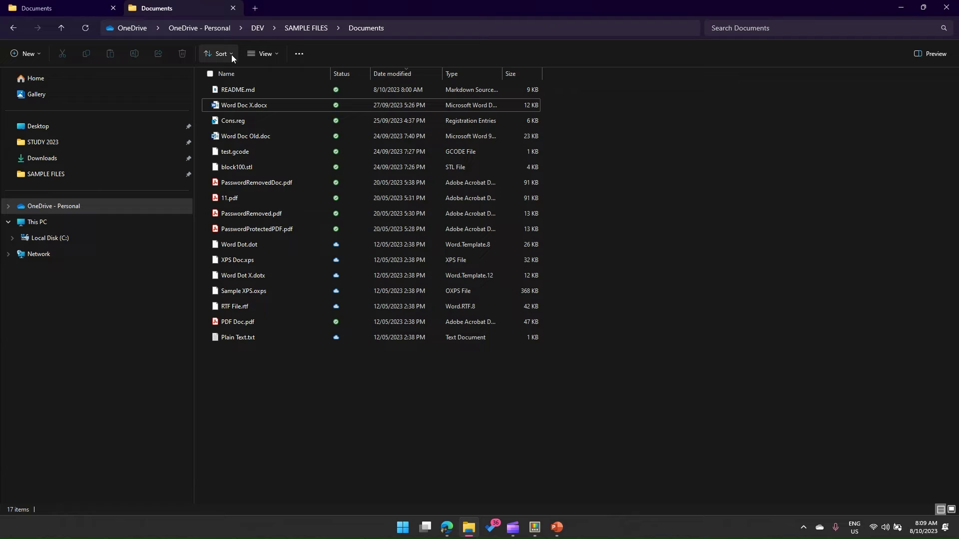
click(276, 53)
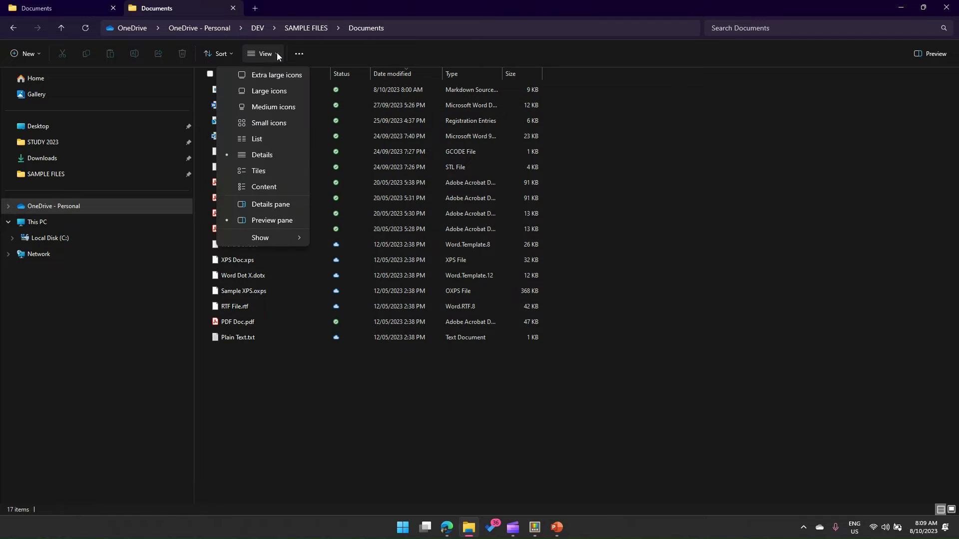
click(285, 223)
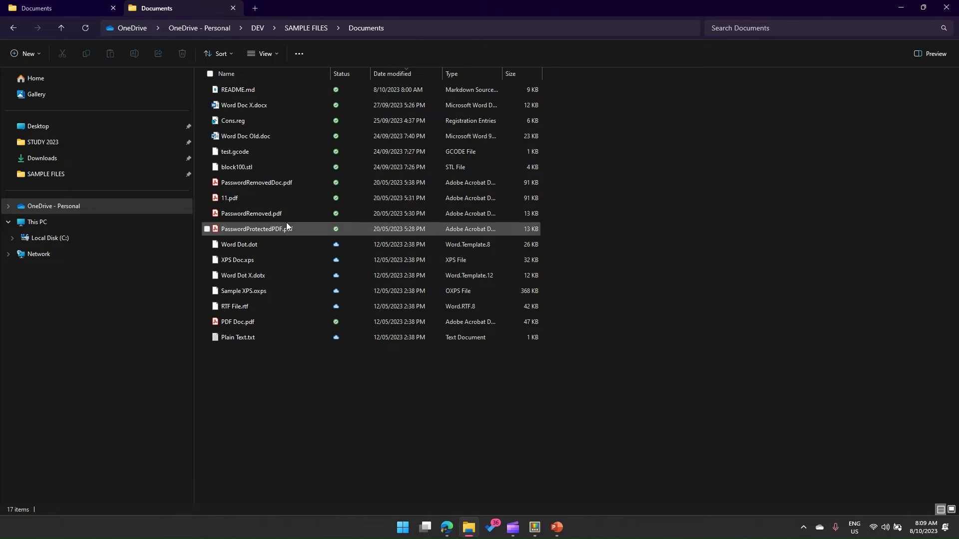
Turn the preview pane on and preview PasswordRemovedDoc.pdf, test.gcode, then block100.stl in turn.
click(940, 58)
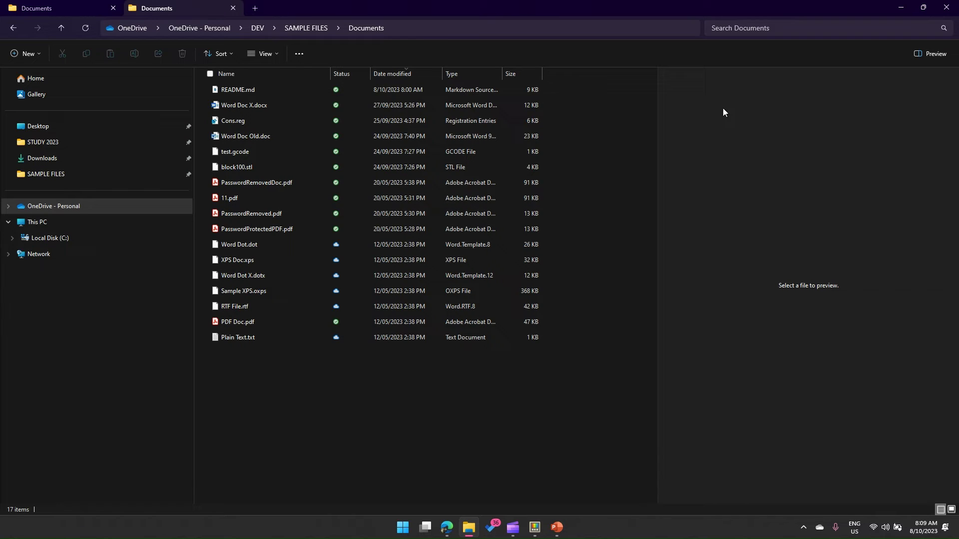
click(271, 184)
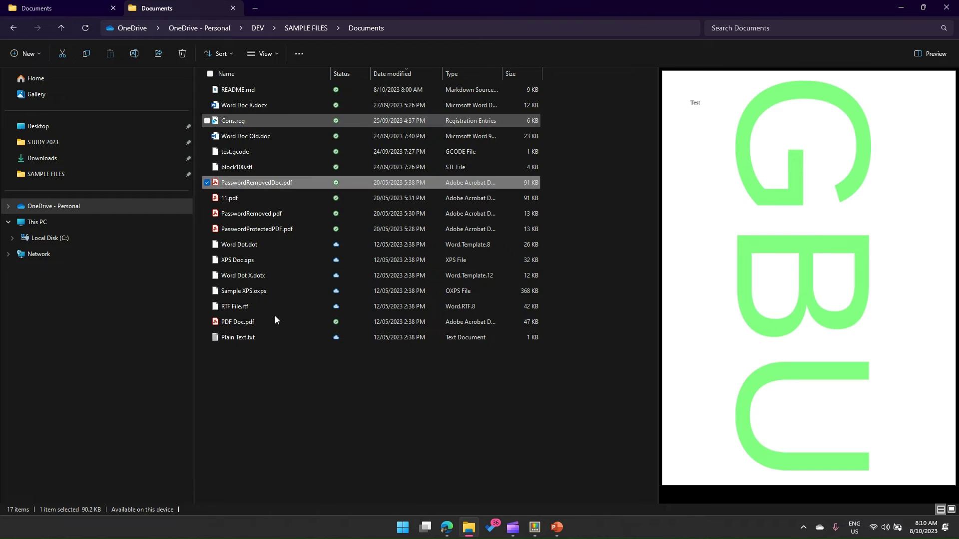
click(257, 151)
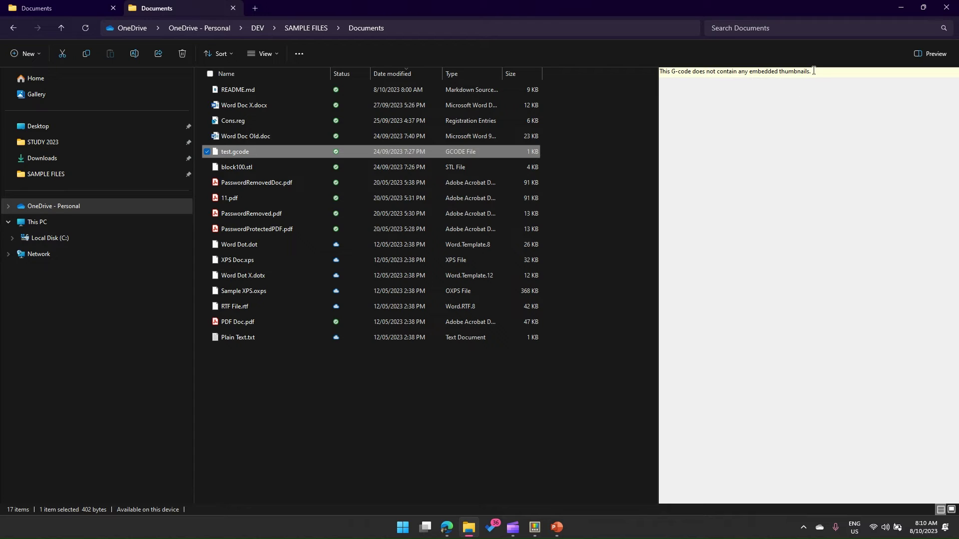
click(259, 168)
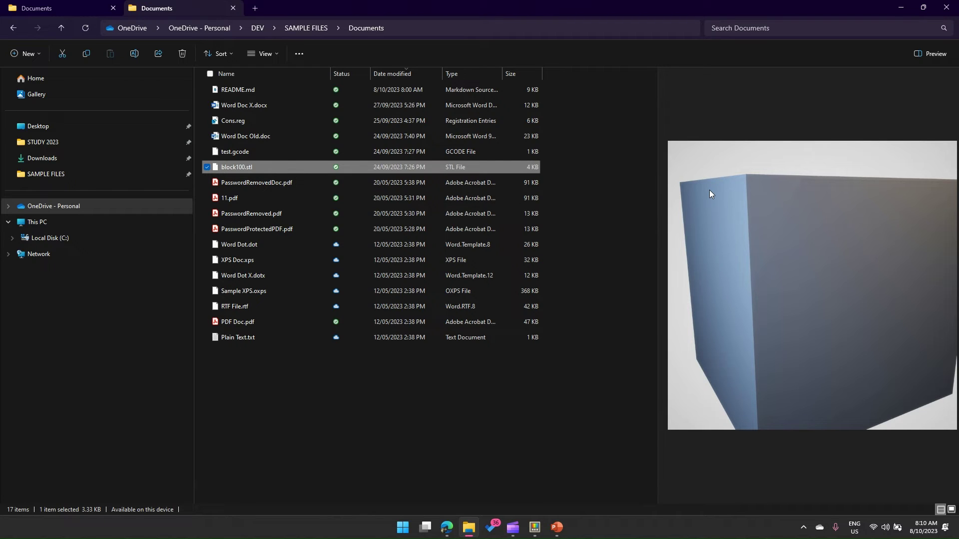
Open block100.stl in Notepad, making Notepad the default app for STL files.
right_click(257, 167)
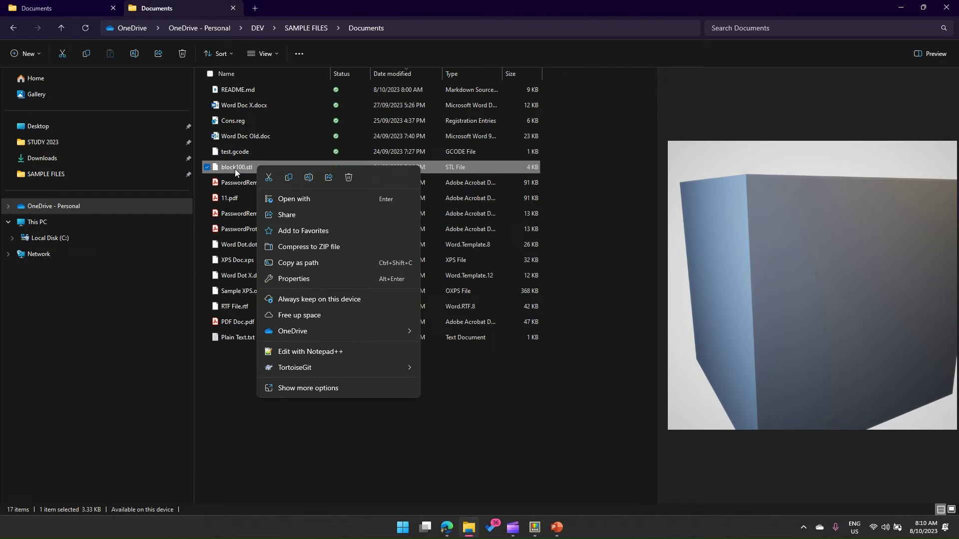
click(334, 199)
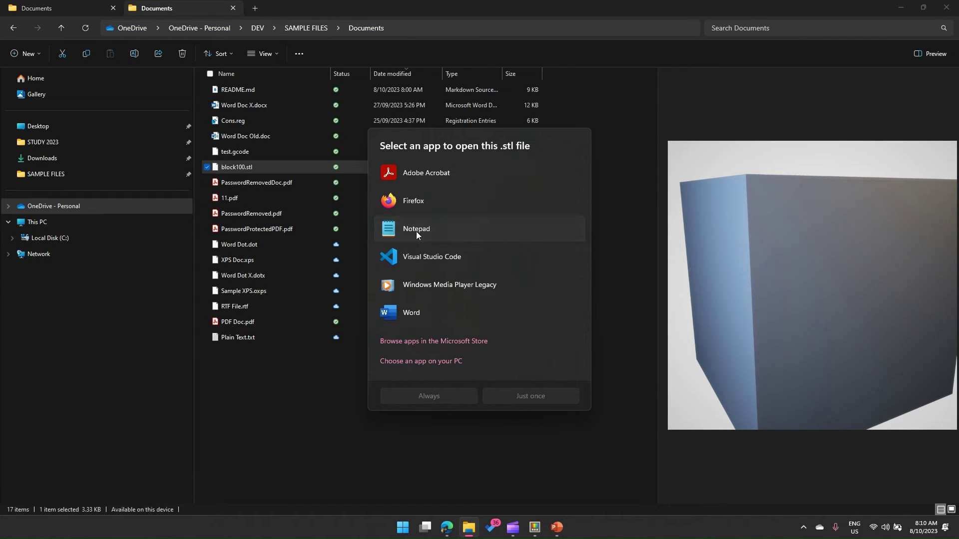
click(416, 231)
click(439, 392)
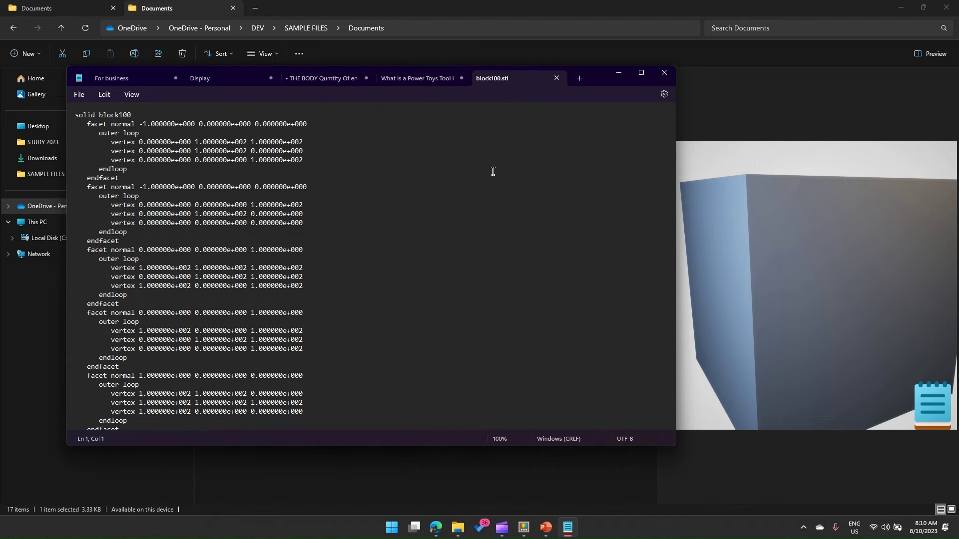
Move through the STL text down to the closing endsolid line.
click(342, 276)
key(Down)
key(ctrl+End)
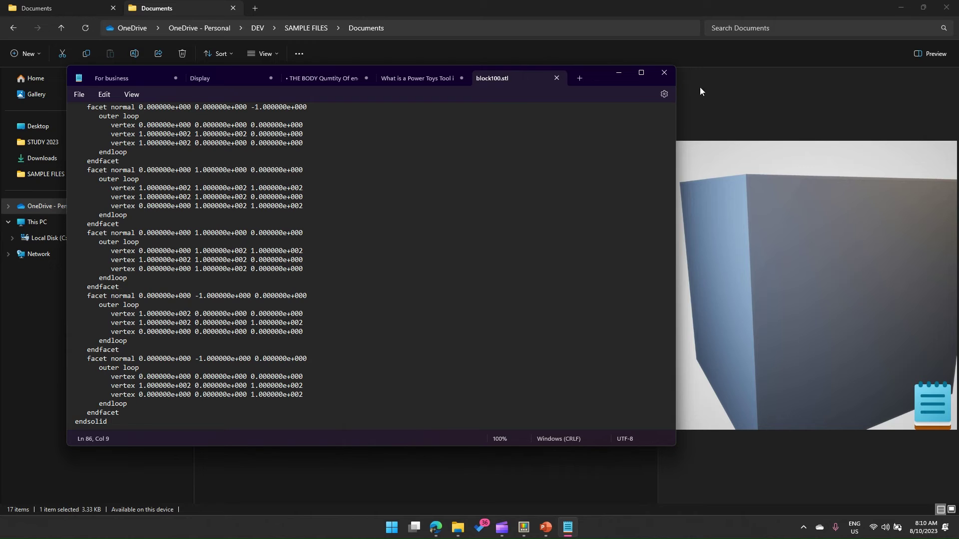
Minimize Notepad, open SAMPLE FILES > Images, and preview gradient (4).png then sample_1280×853.svg.
click(616, 73)
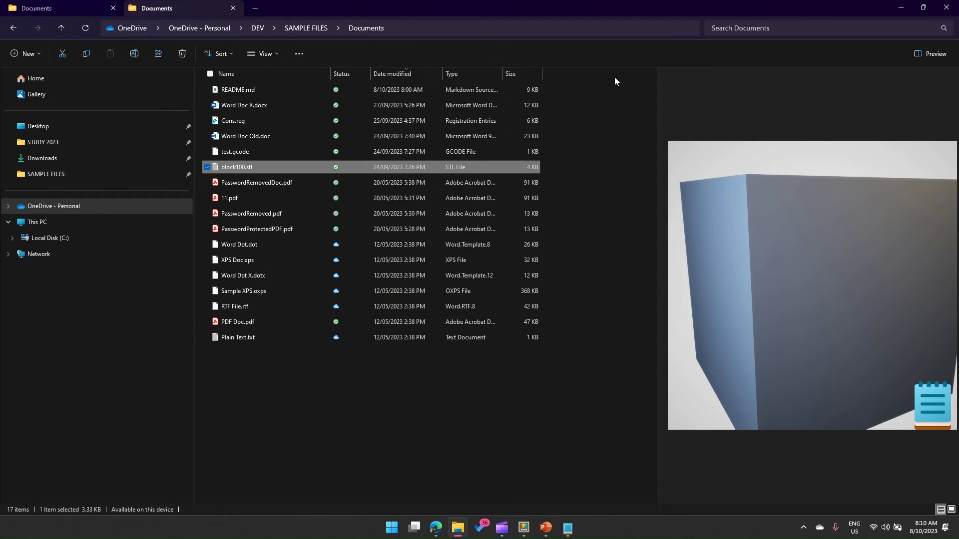
click(290, 29)
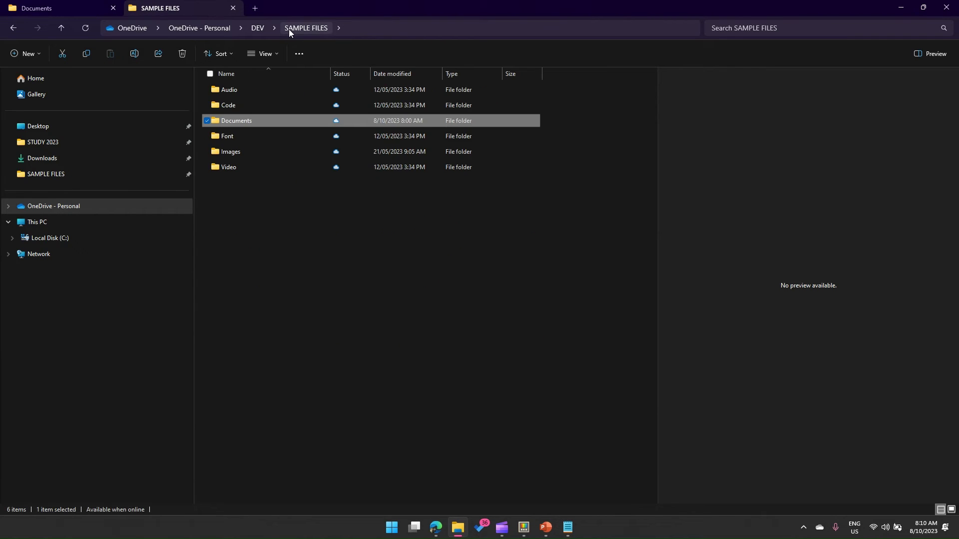
double_click(247, 152)
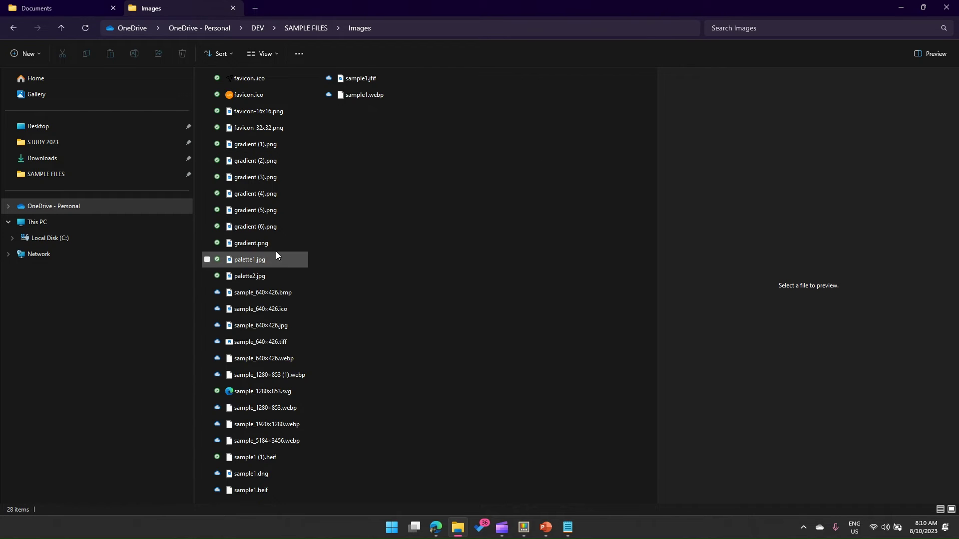
click(268, 199)
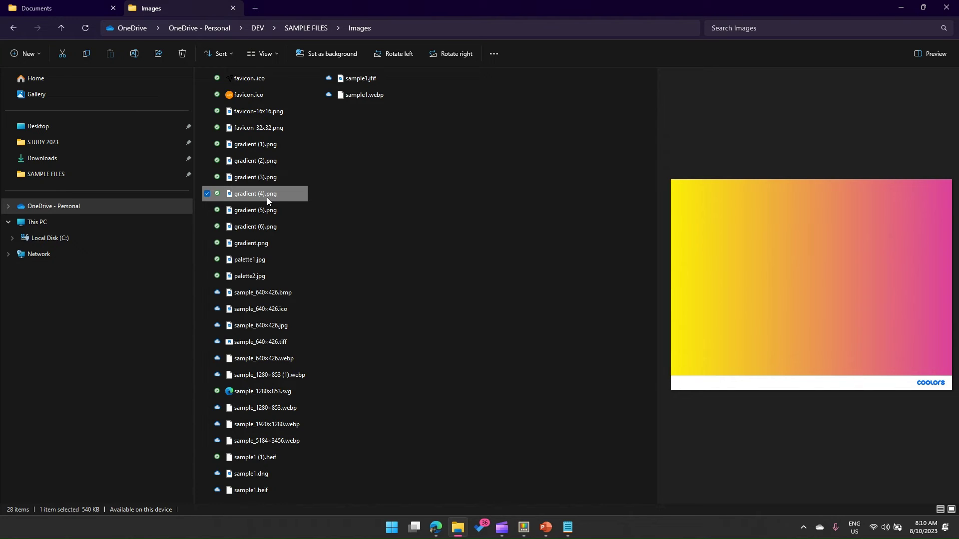
click(292, 390)
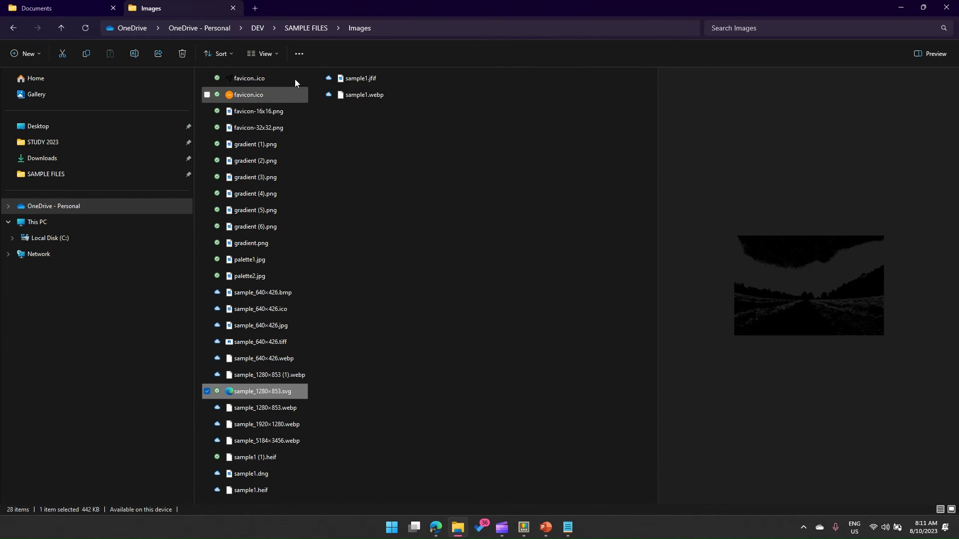
Open SAMPLE FILES > Code, select sample1.json, and bring the Edge browser forward.
click(301, 29)
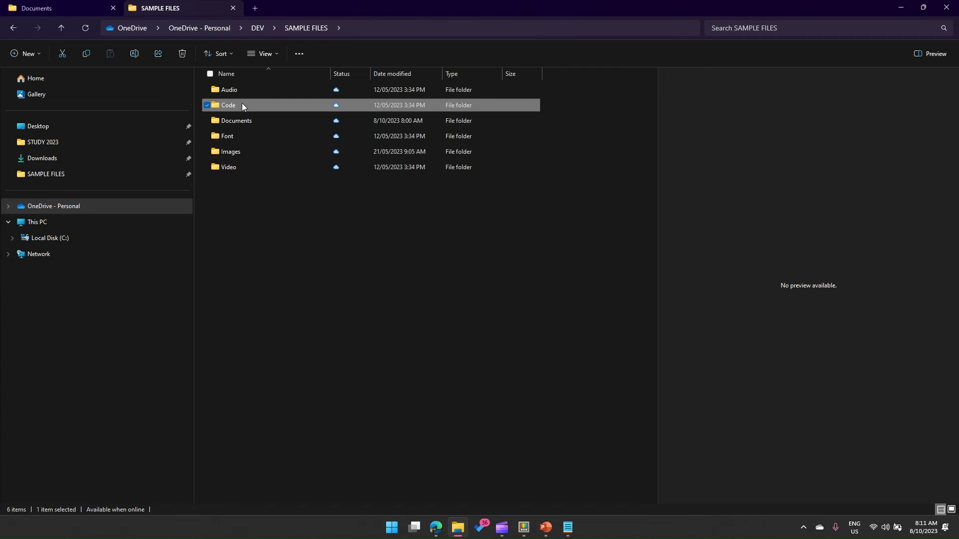
double_click(242, 102)
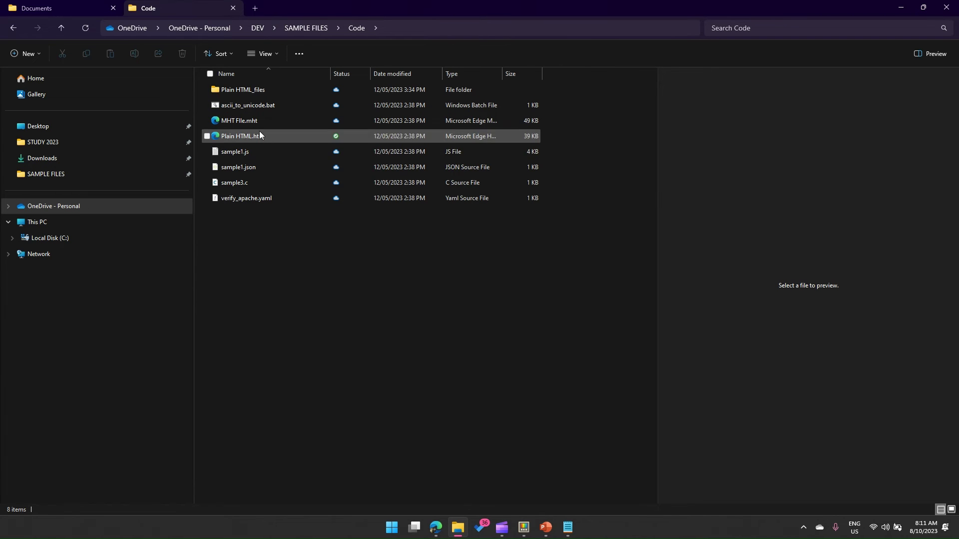
click(253, 166)
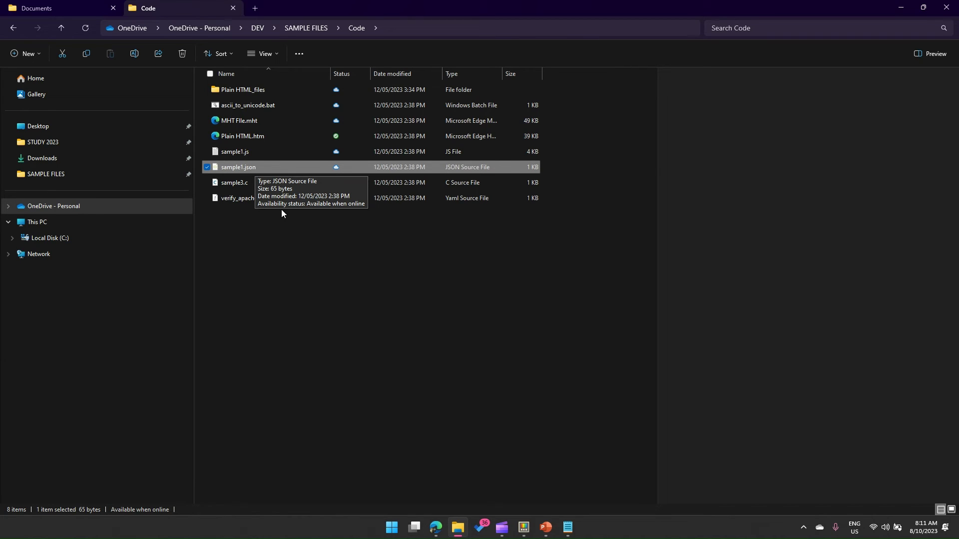
click(436, 530)
Move a restored Edge window right, drop sample1.json into a new tab, then minimize Edge.
double_click(461, 8)
drag(467, 29, 728, 88)
click(711, 98)
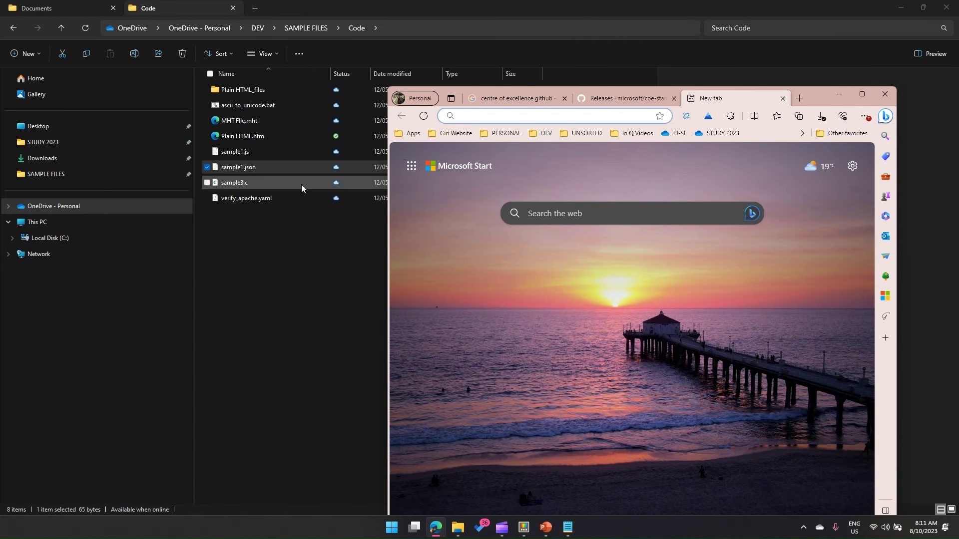
drag(276, 167, 529, 244)
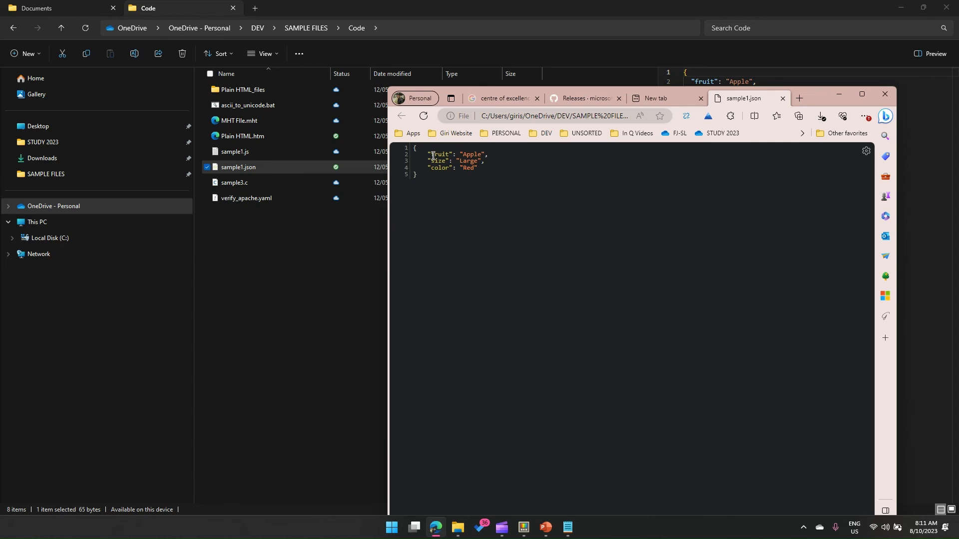
click(838, 96)
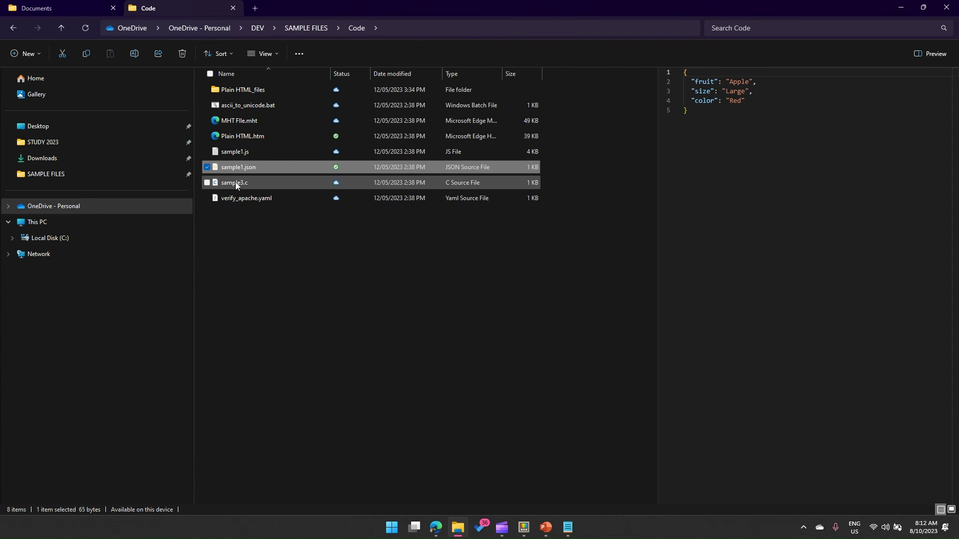
Select and deselect the five JSON preview lines, then return to the SAMPLE FILES folder.
click(686, 74)
drag(687, 74, 704, 120)
click(707, 128)
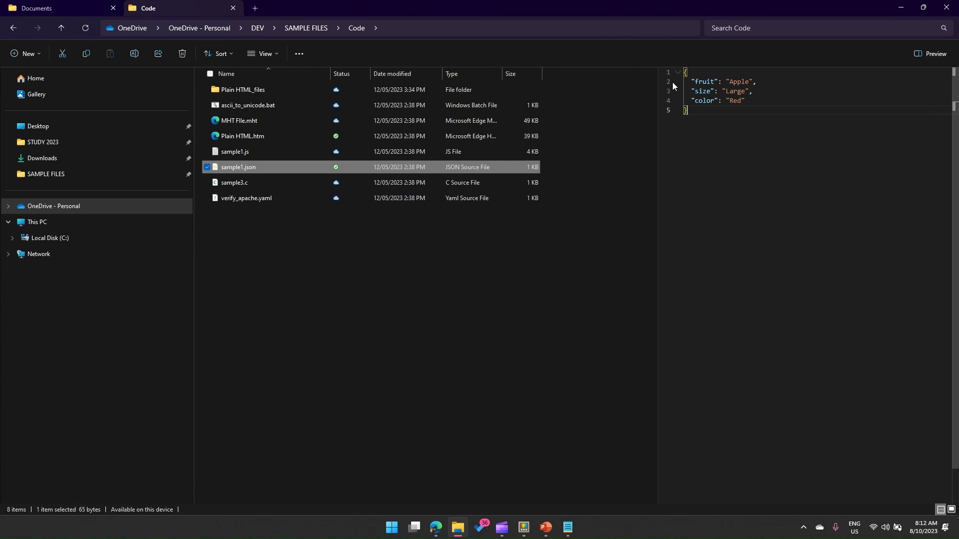
click(308, 28)
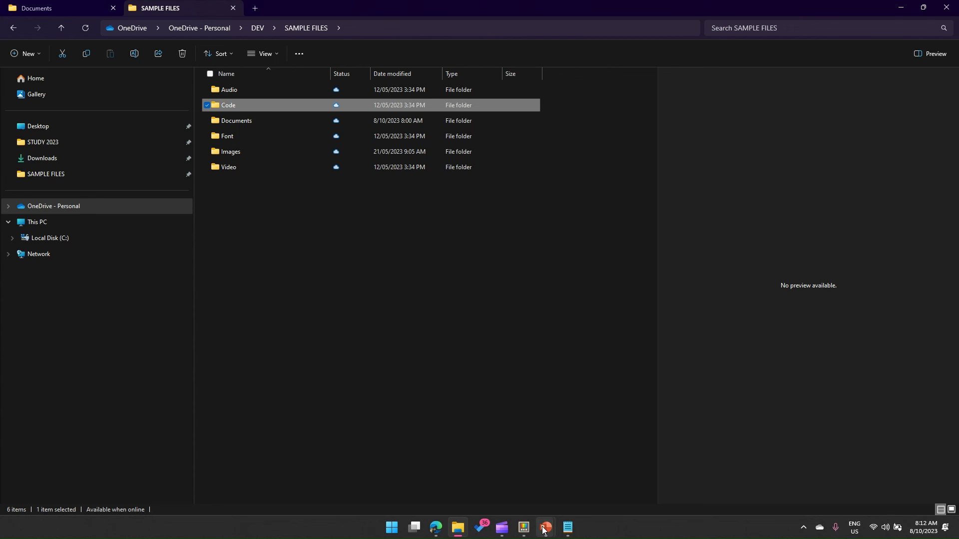
click(523, 528)
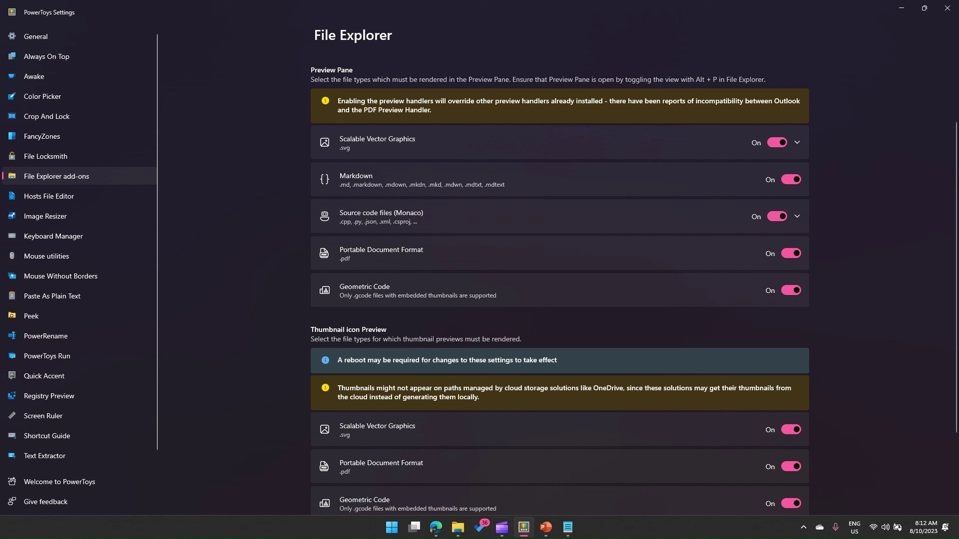
click(458, 528)
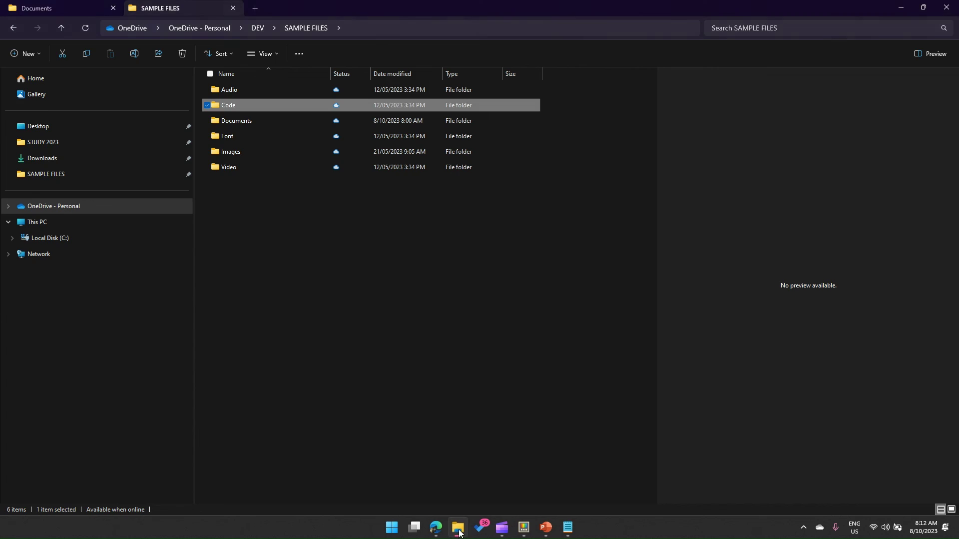
double_click(247, 125)
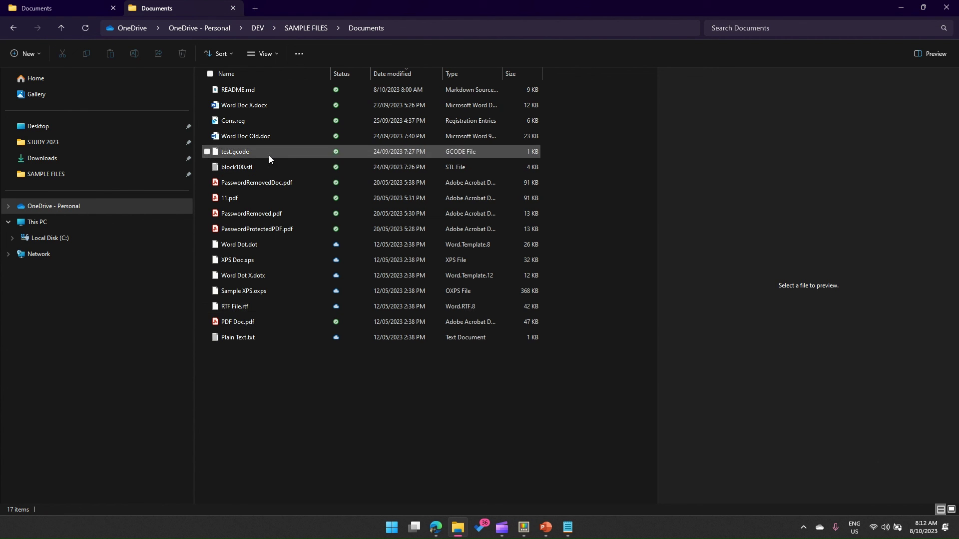
click(295, 28)
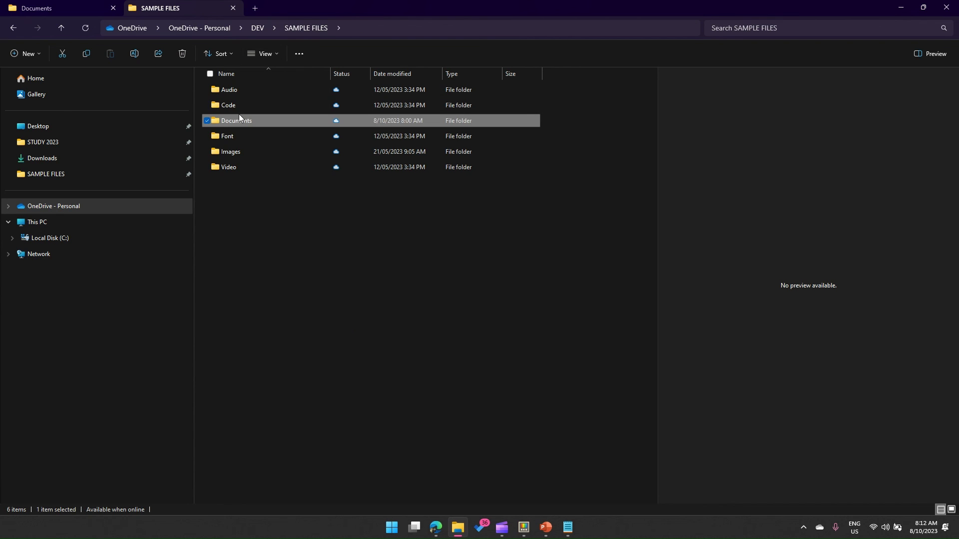
double_click(236, 106)
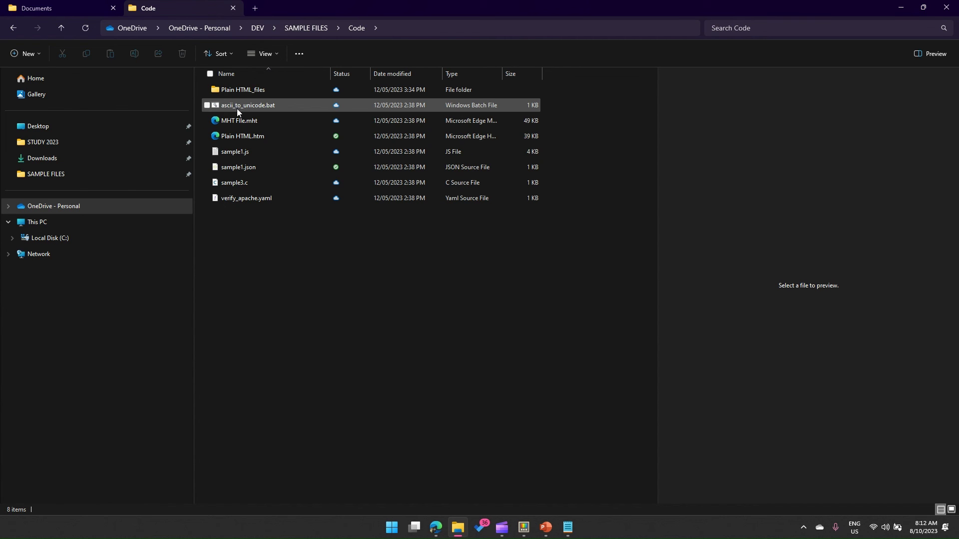
click(303, 28)
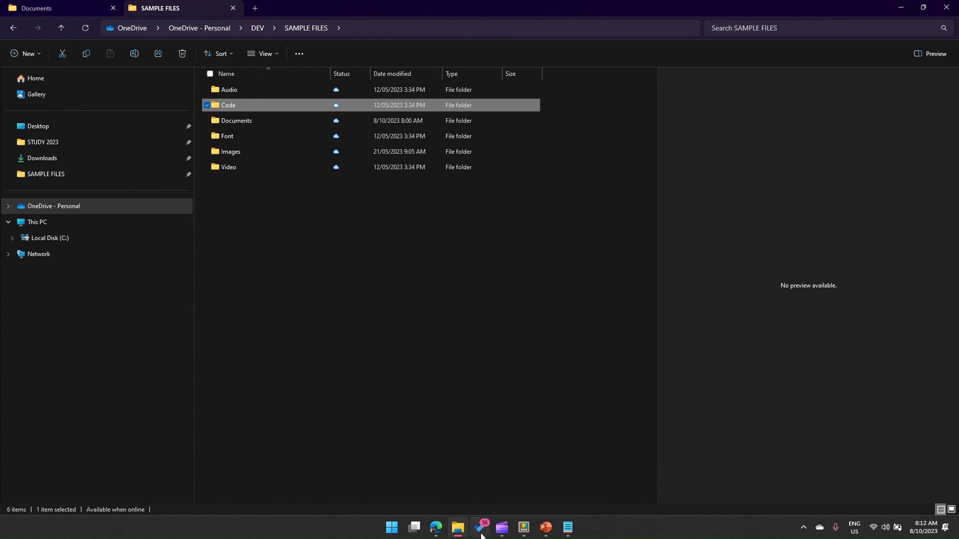
Zoom the sample1.json Edge page to 175%, then switch to the PowerToys File Explorer add-ons page.
mouse_move(435, 535)
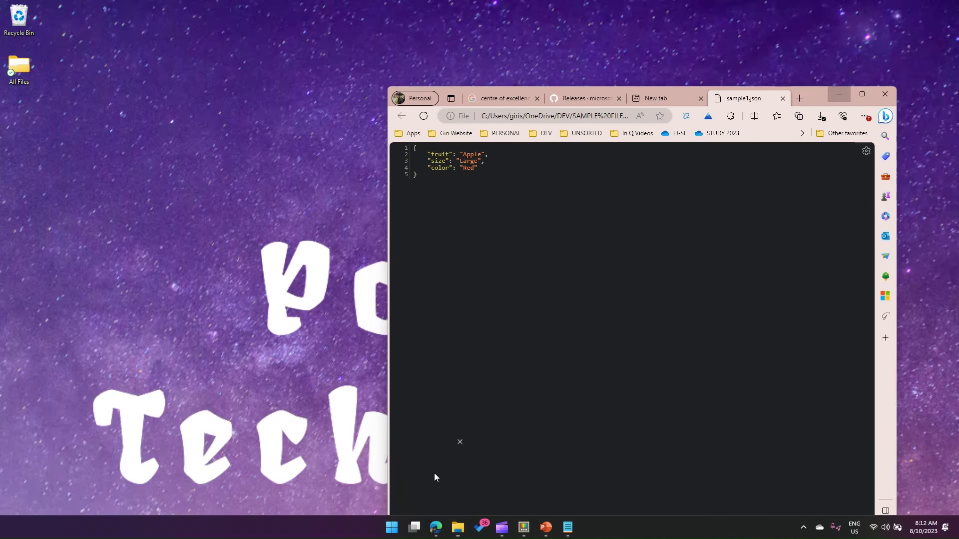
click(434, 474)
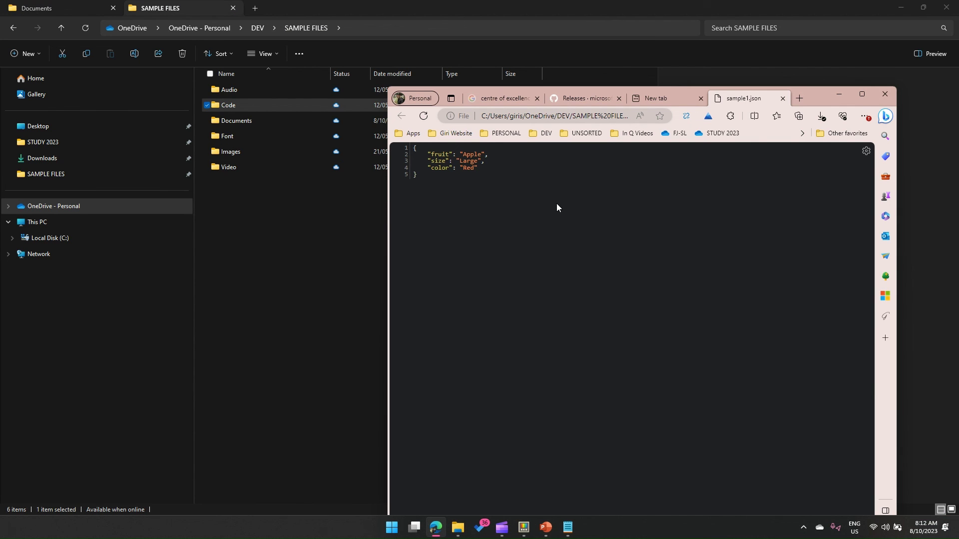
click(454, 176)
key(ctrl+plus)
key(ctrl+plus)
key(ctrl+plus)
key(ctrl+plus)
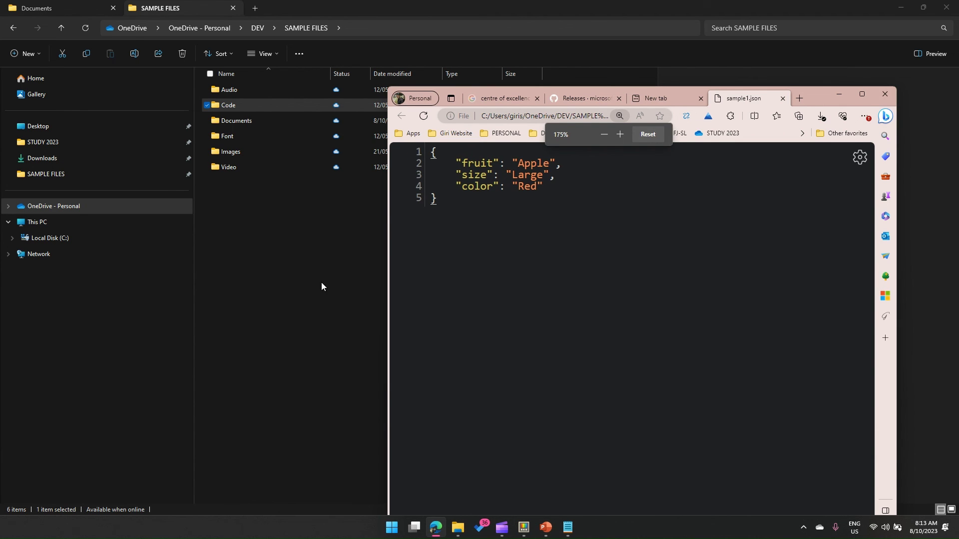
click(320, 284)
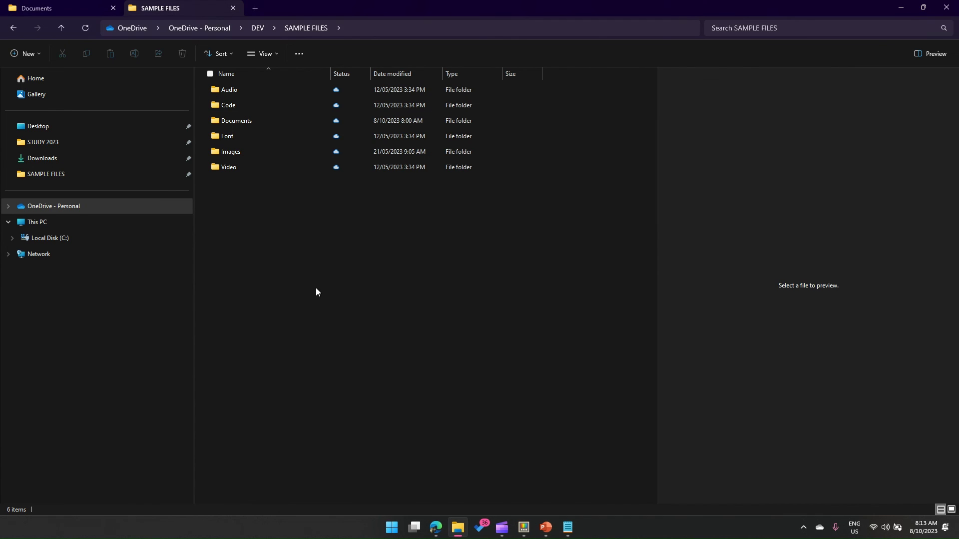
click(525, 530)
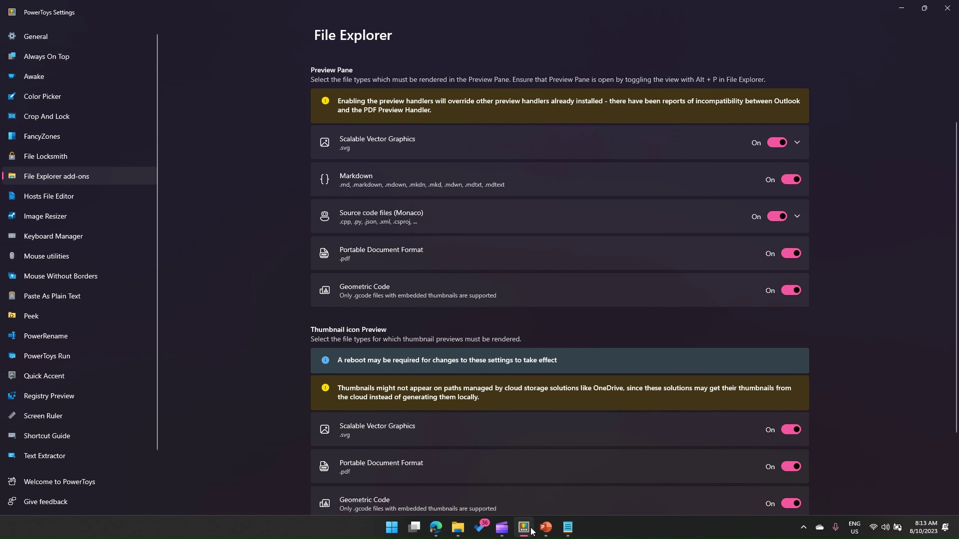